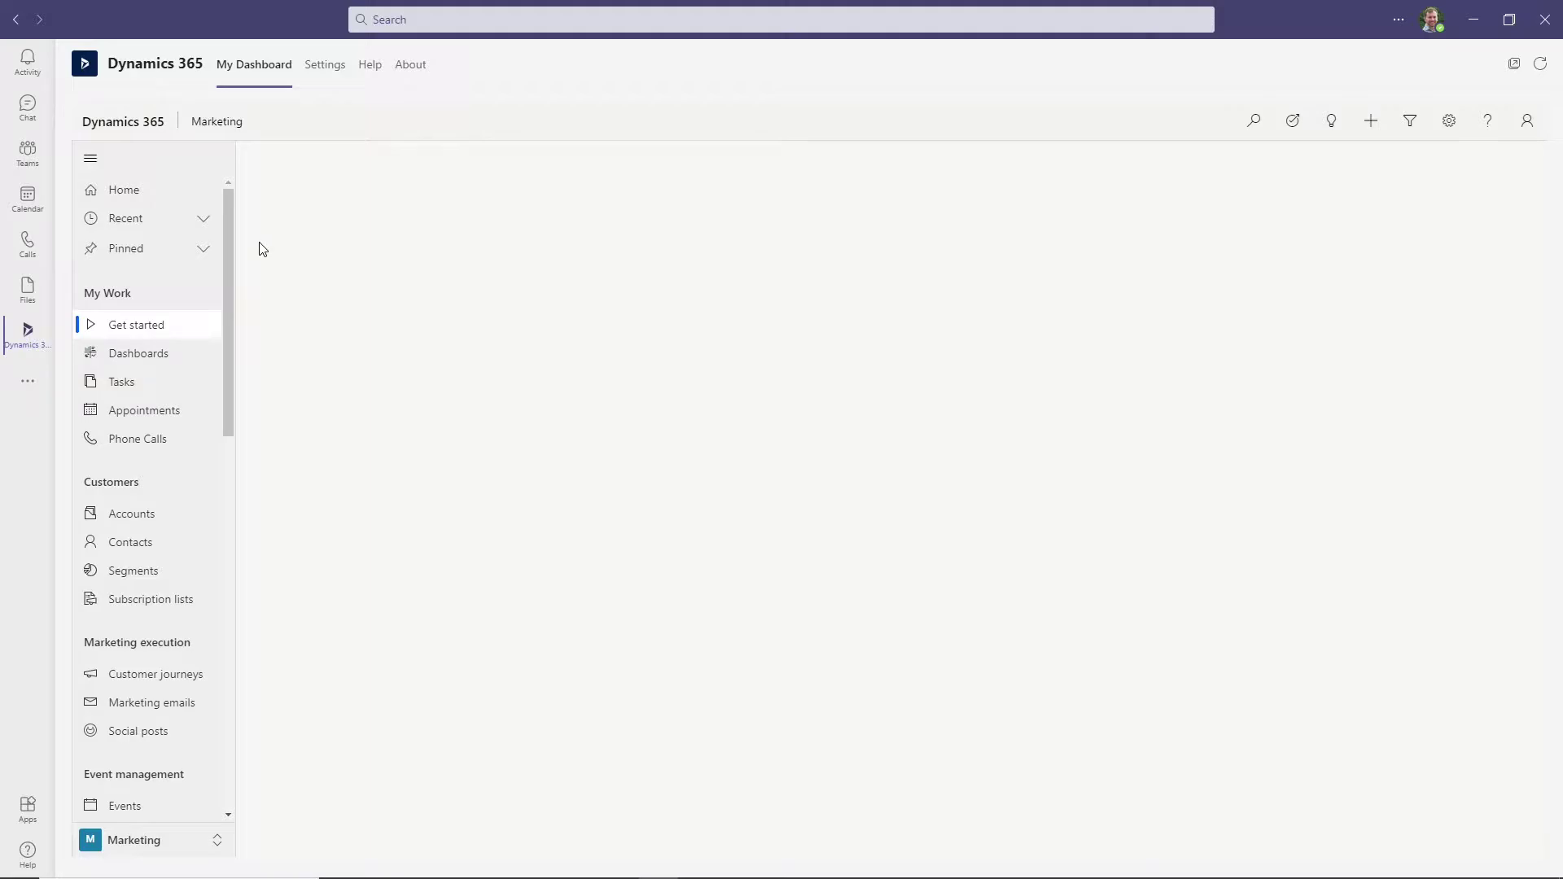
Step: Search the Apps catalogue for 'dynamics 365' and open the Dynamics 365 app details
click(28, 808)
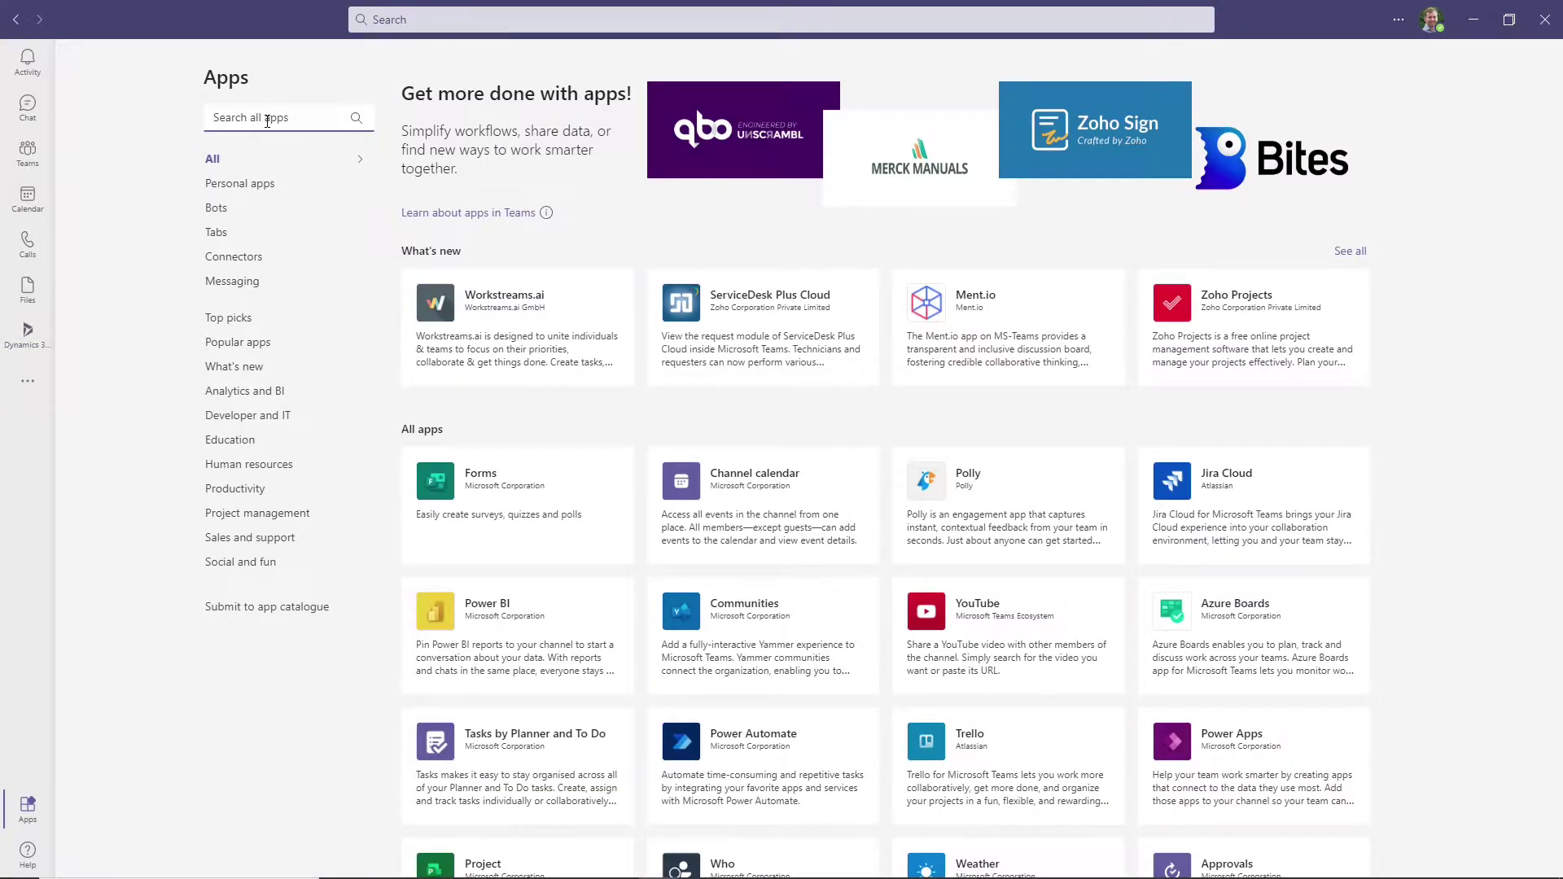
click(267, 118)
text(dyn)
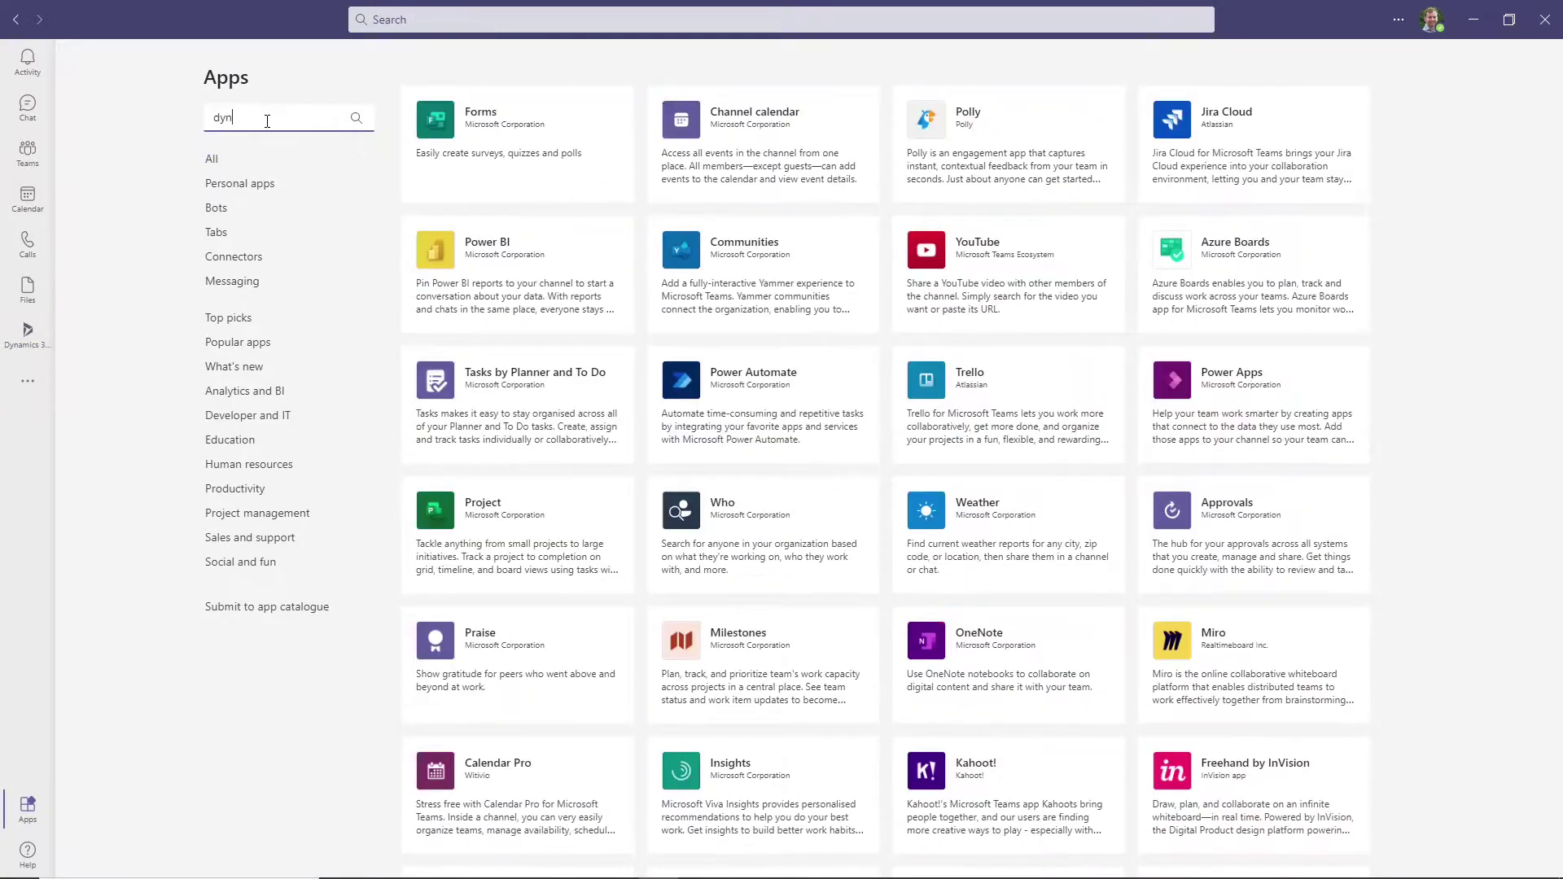
text(amics 365)
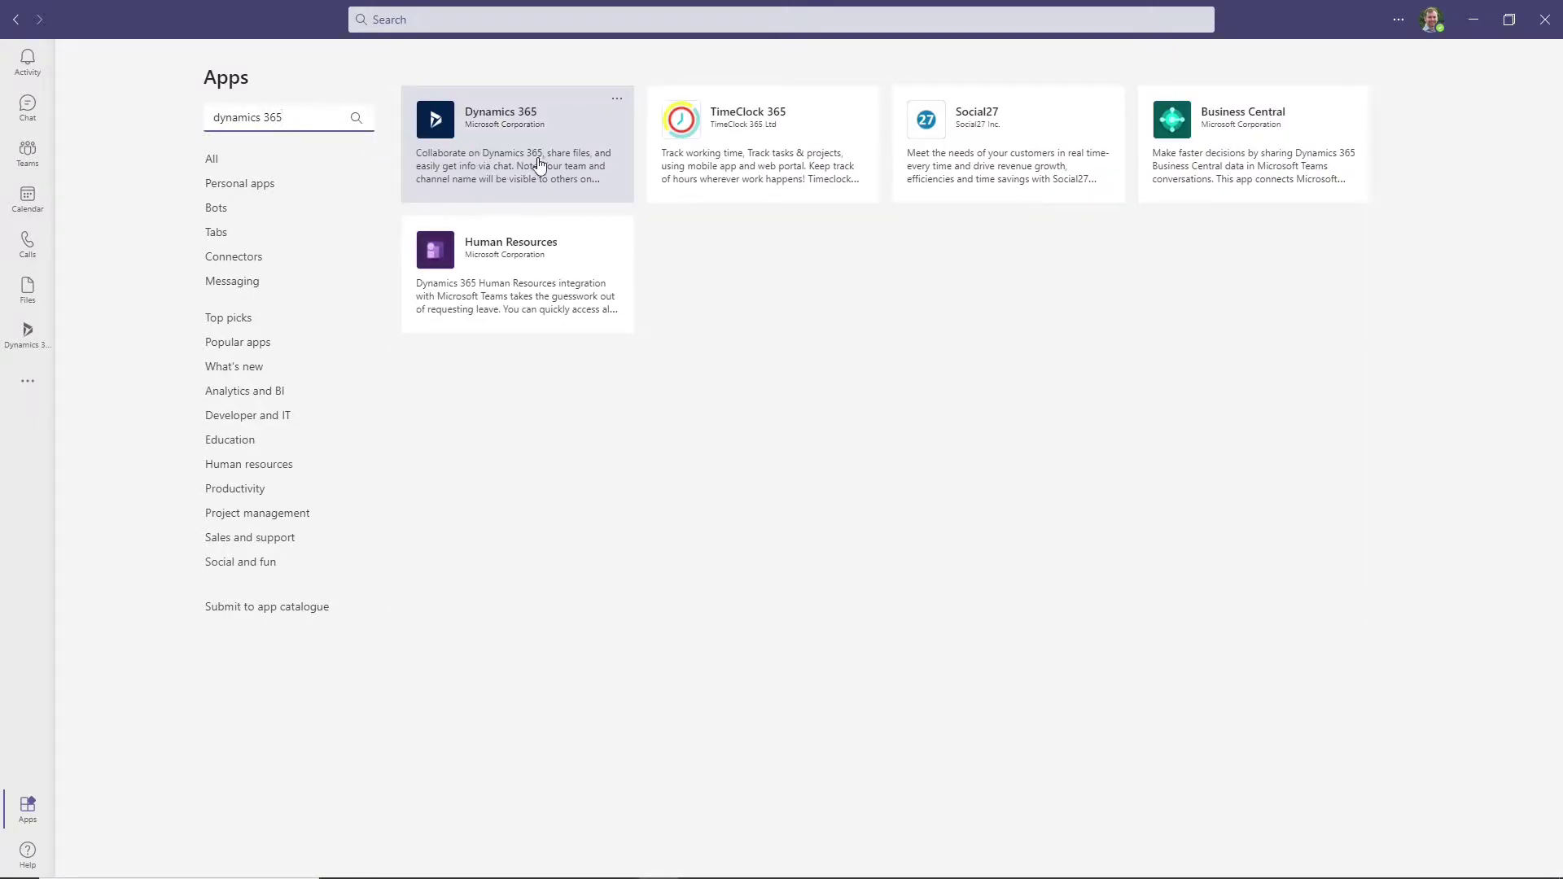
drag(539, 163, 579, 139)
click(617, 98)
click(616, 98)
click(575, 150)
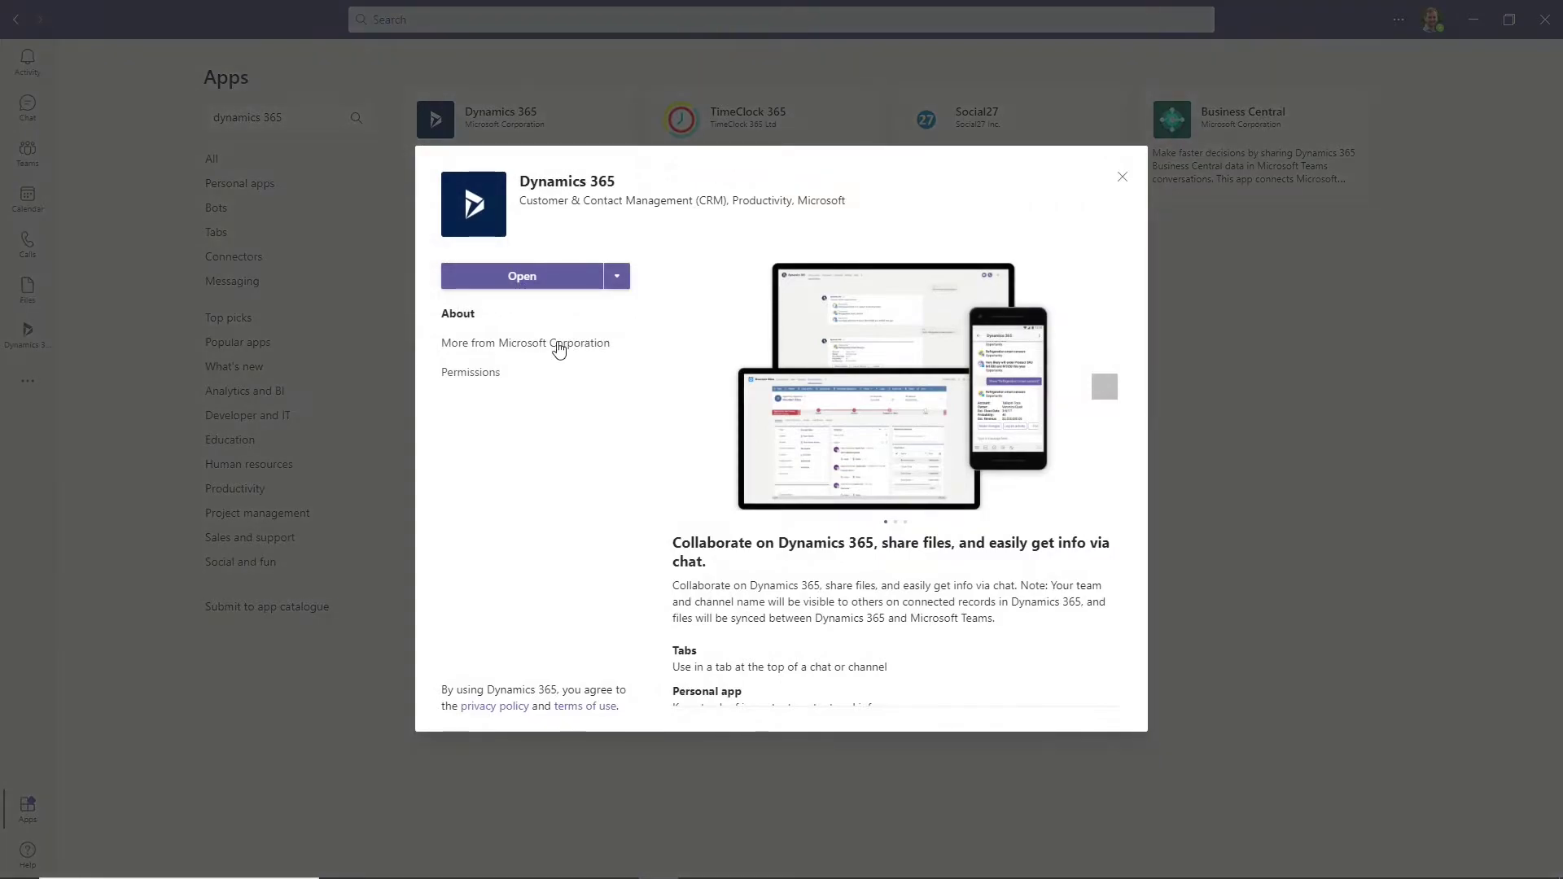
Step: Add Dynamics 365 to the Test team's General channel and start setting up its tab
drag(1140, 329, 1169, 280)
click(617, 276)
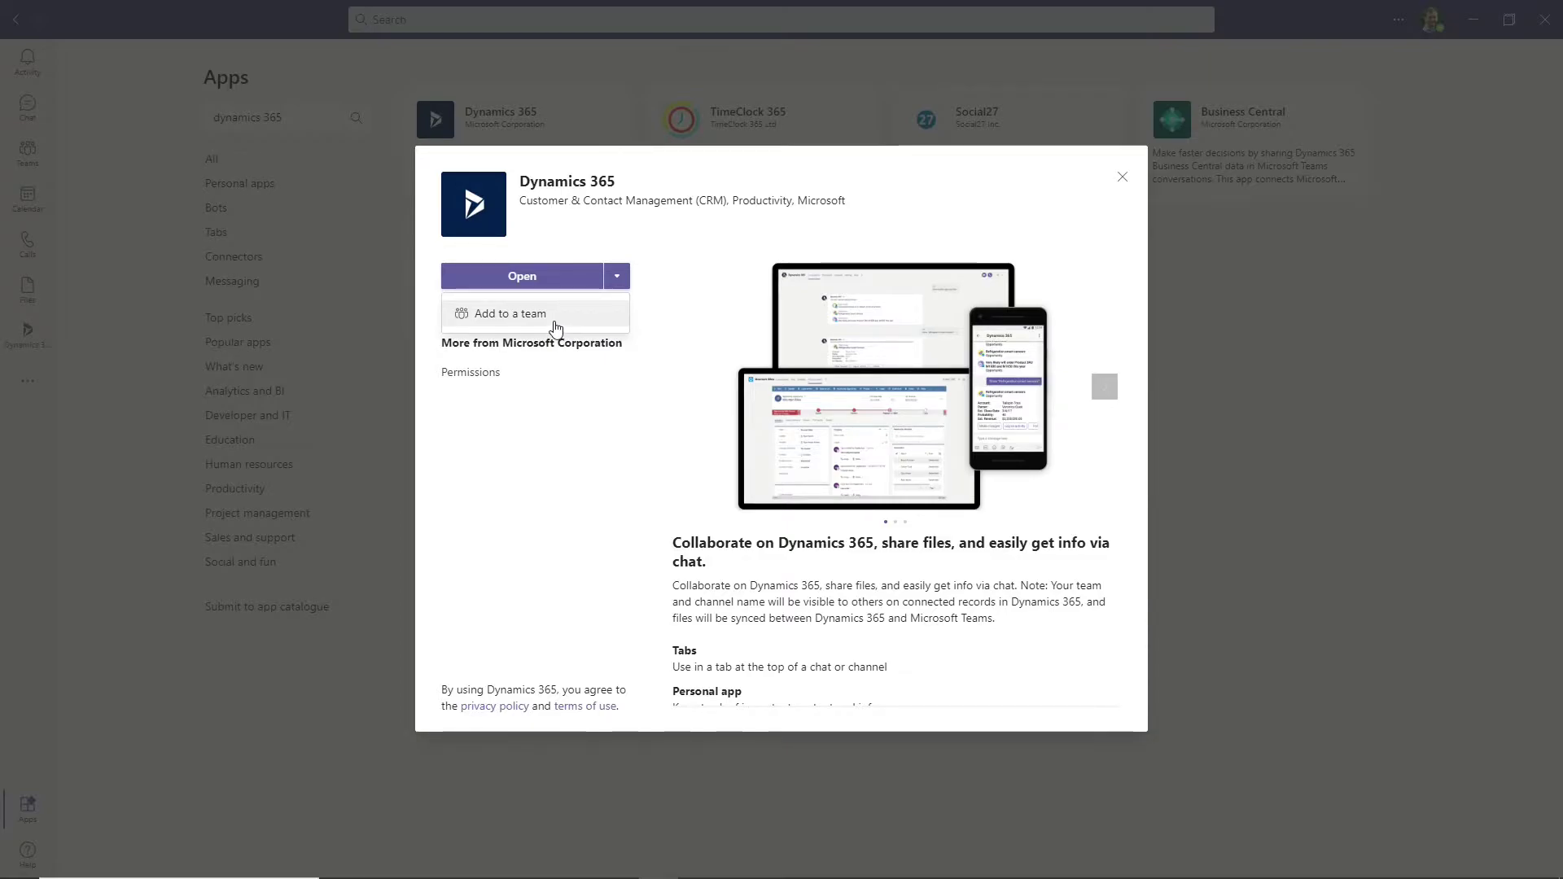
click(557, 323)
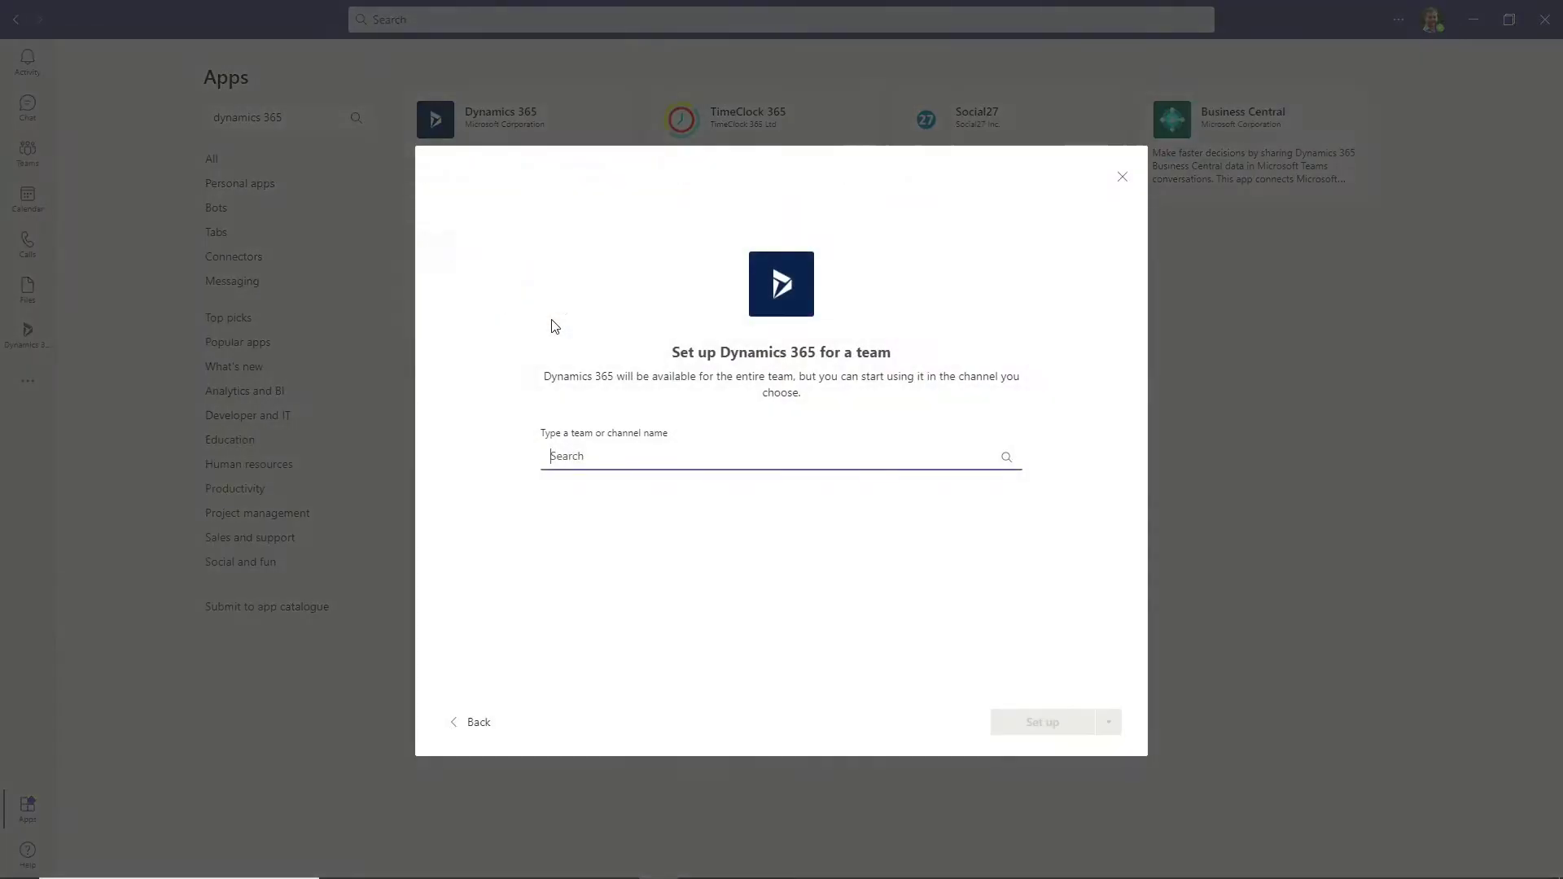
click(662, 457)
click(625, 517)
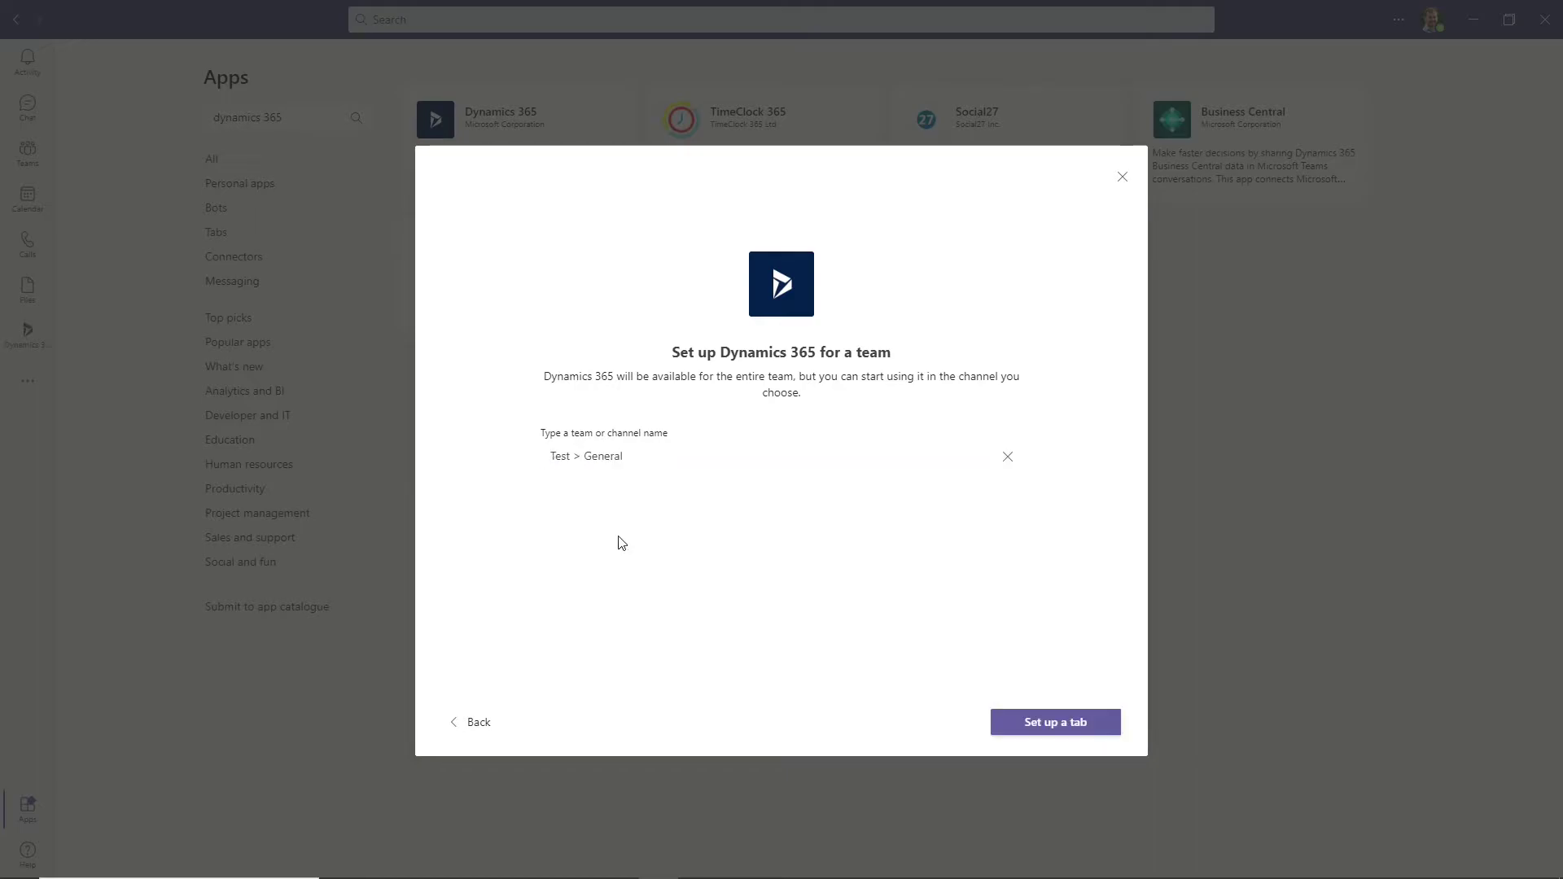
click(1070, 727)
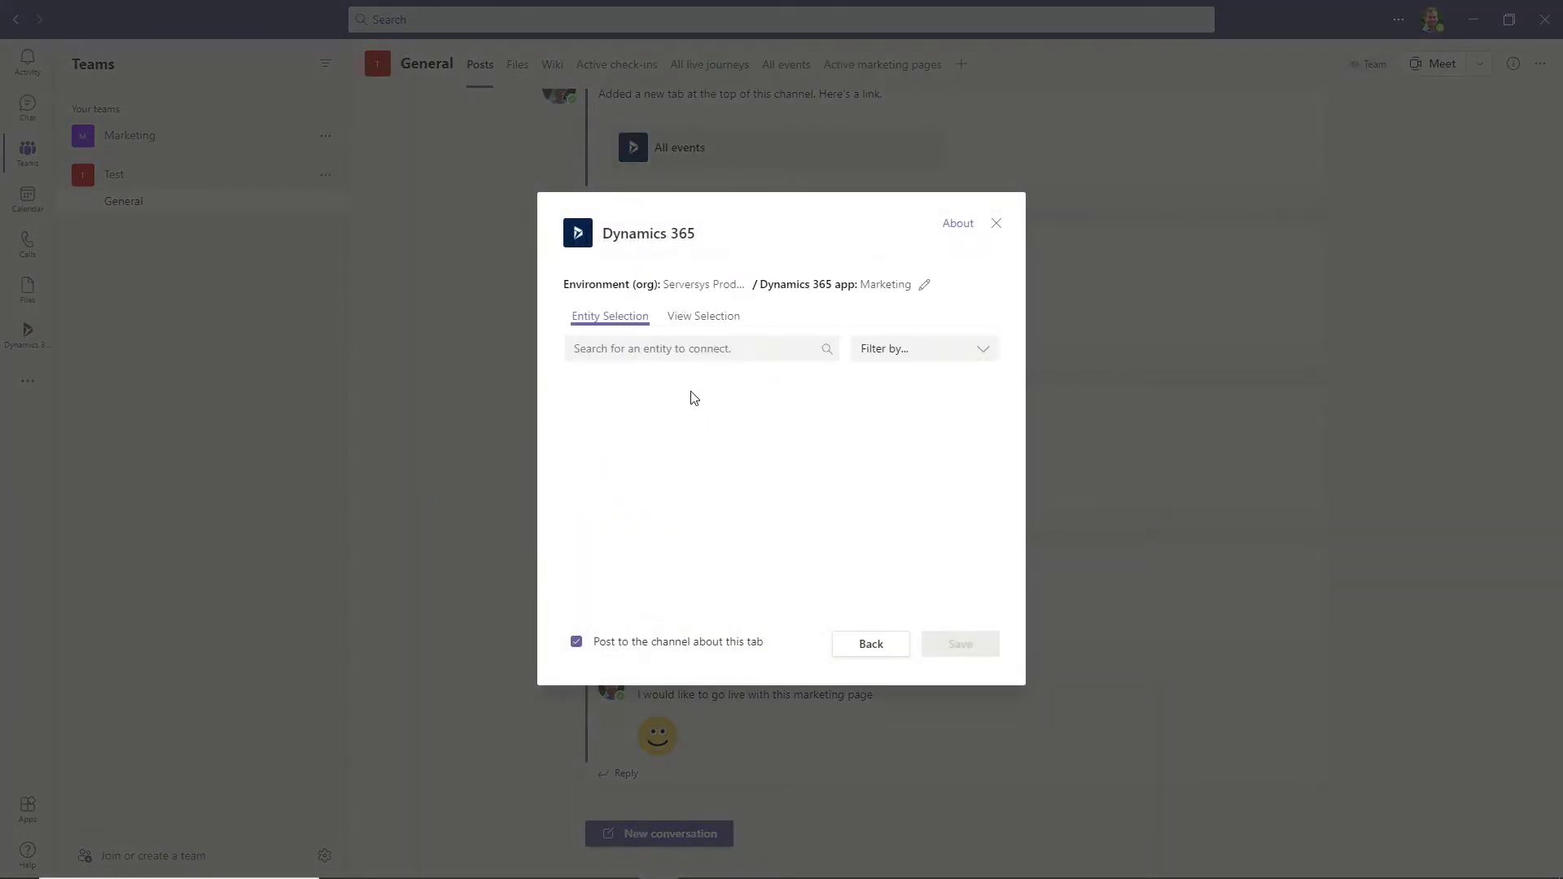
Step: Choose the Marketing page entity with its My marketing pages view and save
click(705, 318)
click(650, 350)
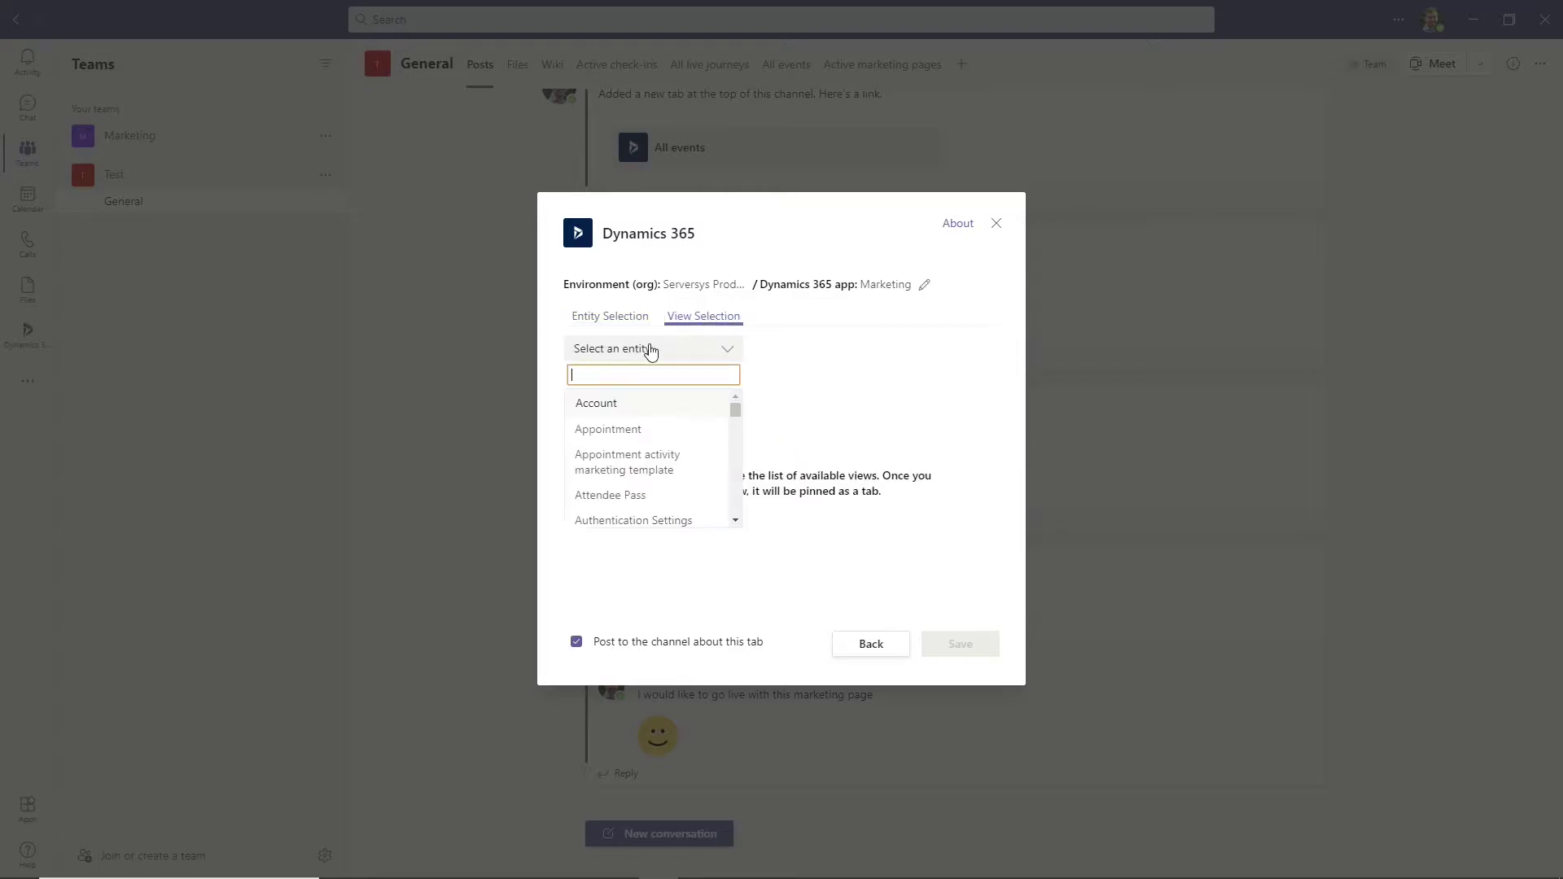
text(marketing page)
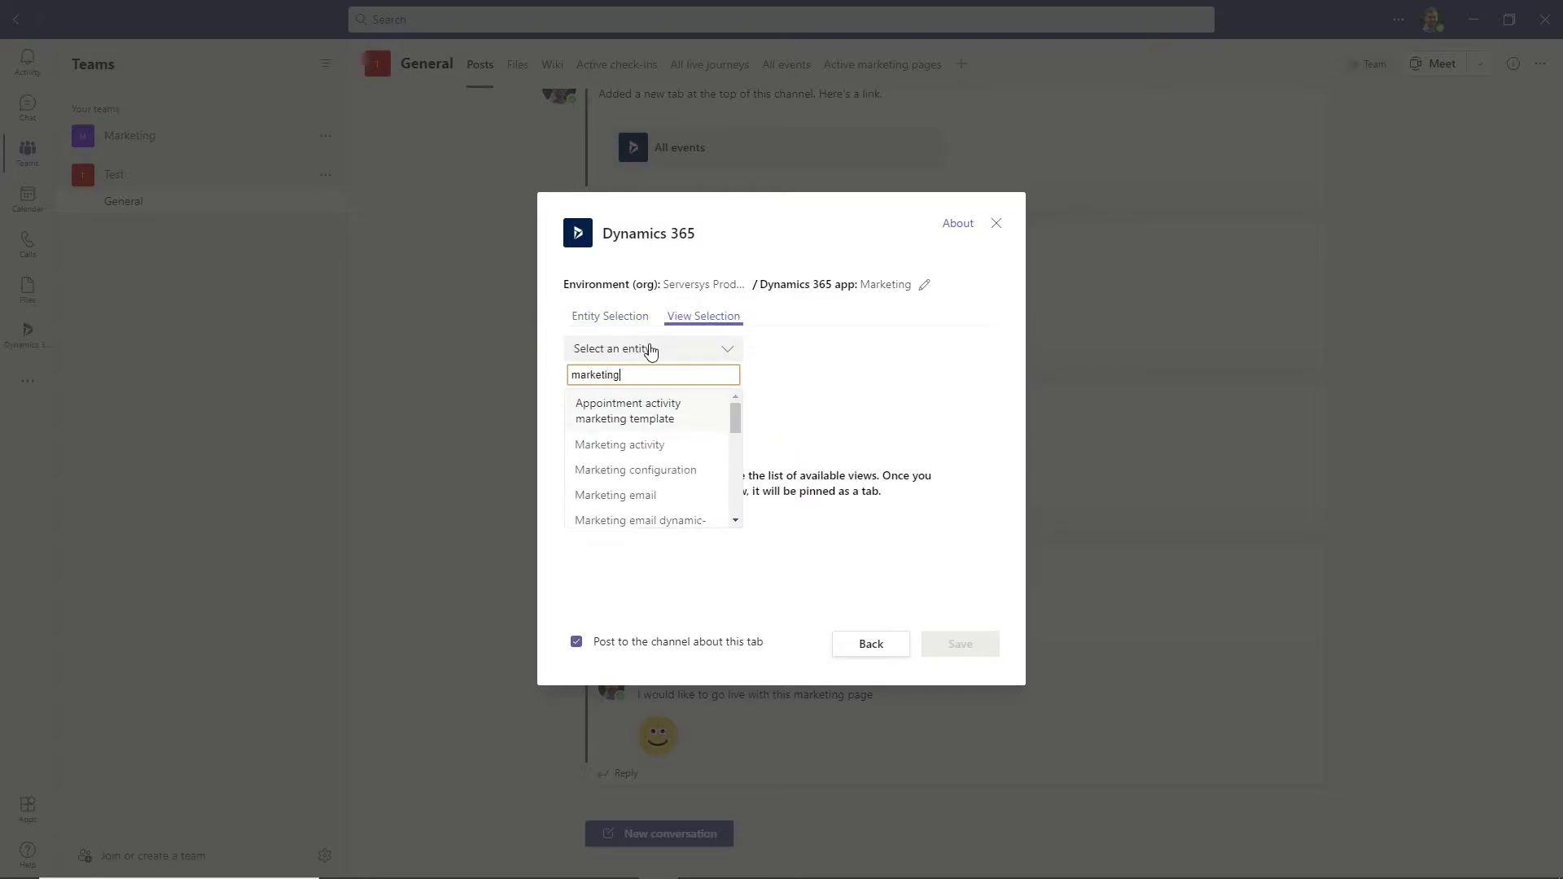
click(652, 404)
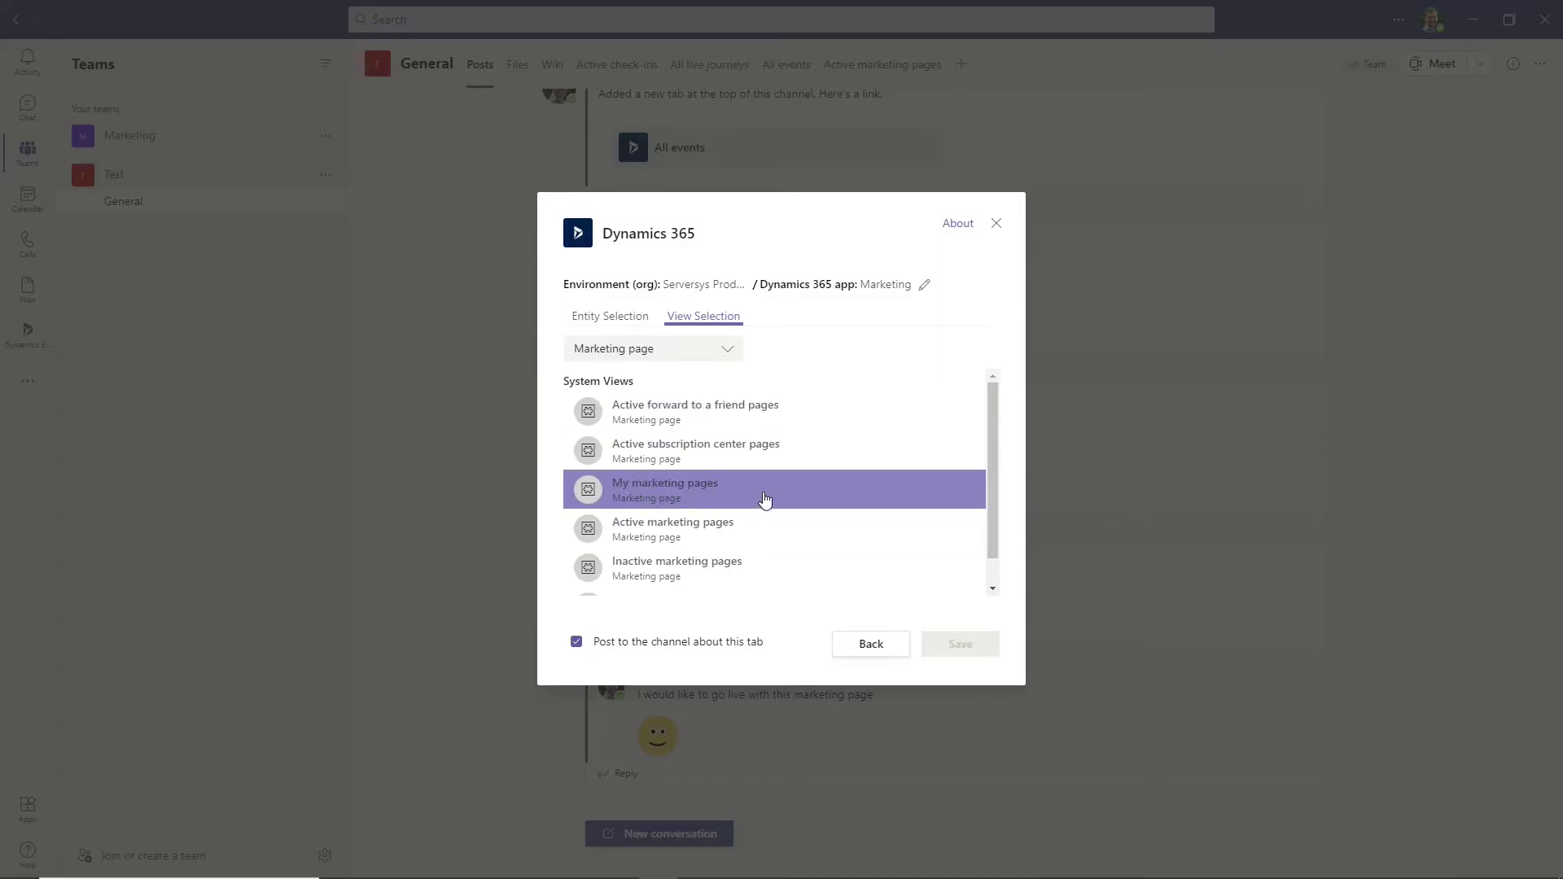
click(762, 494)
click(966, 646)
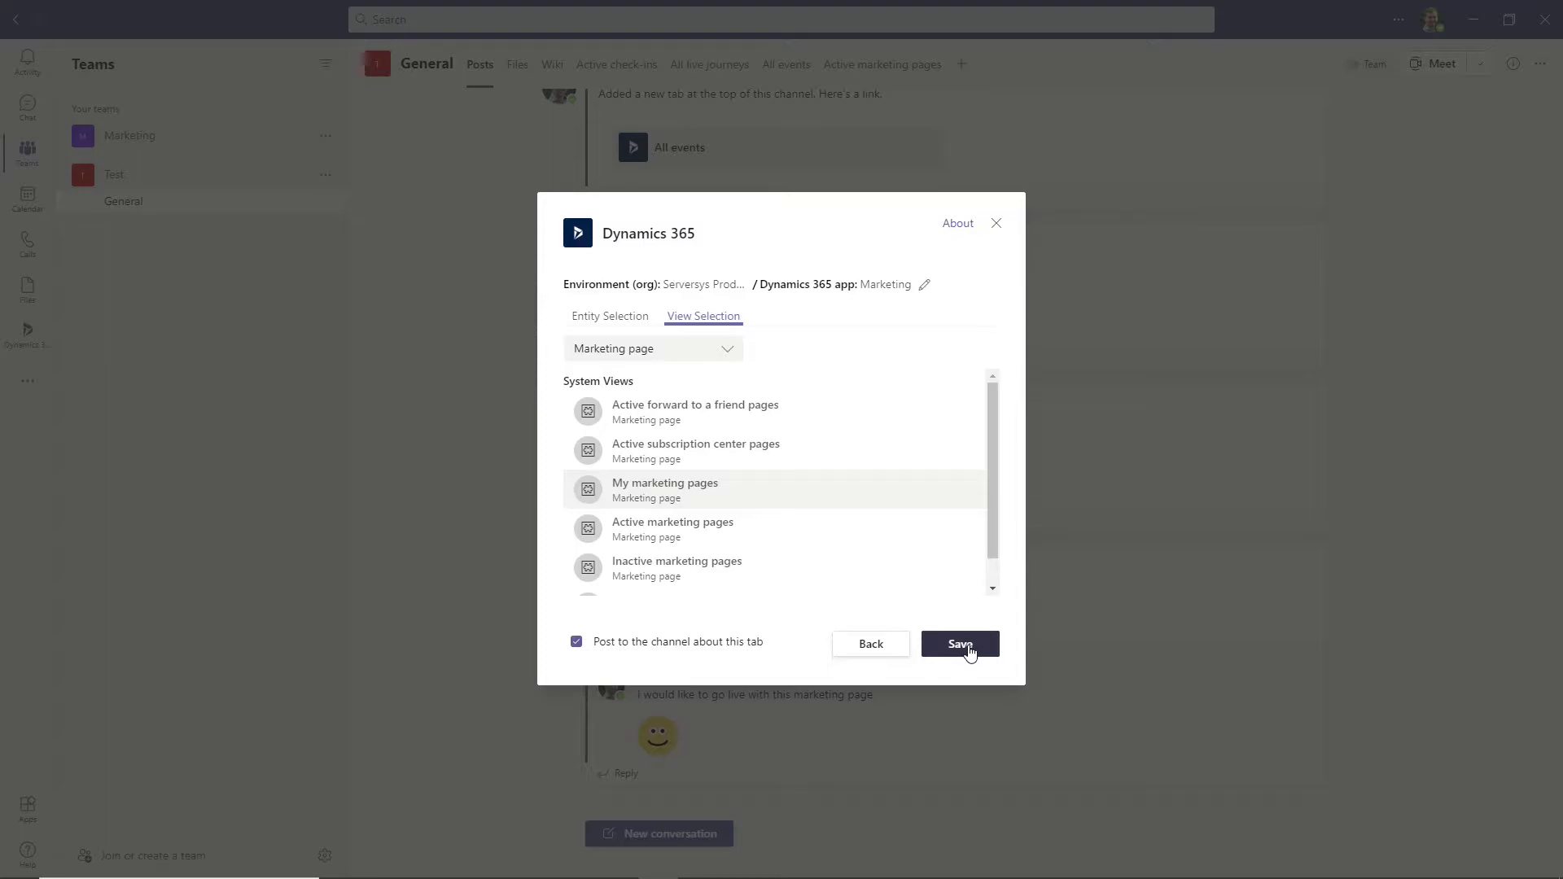
Step: Reselect the My marketing pages view and save it as a new channel tab
click(747, 527)
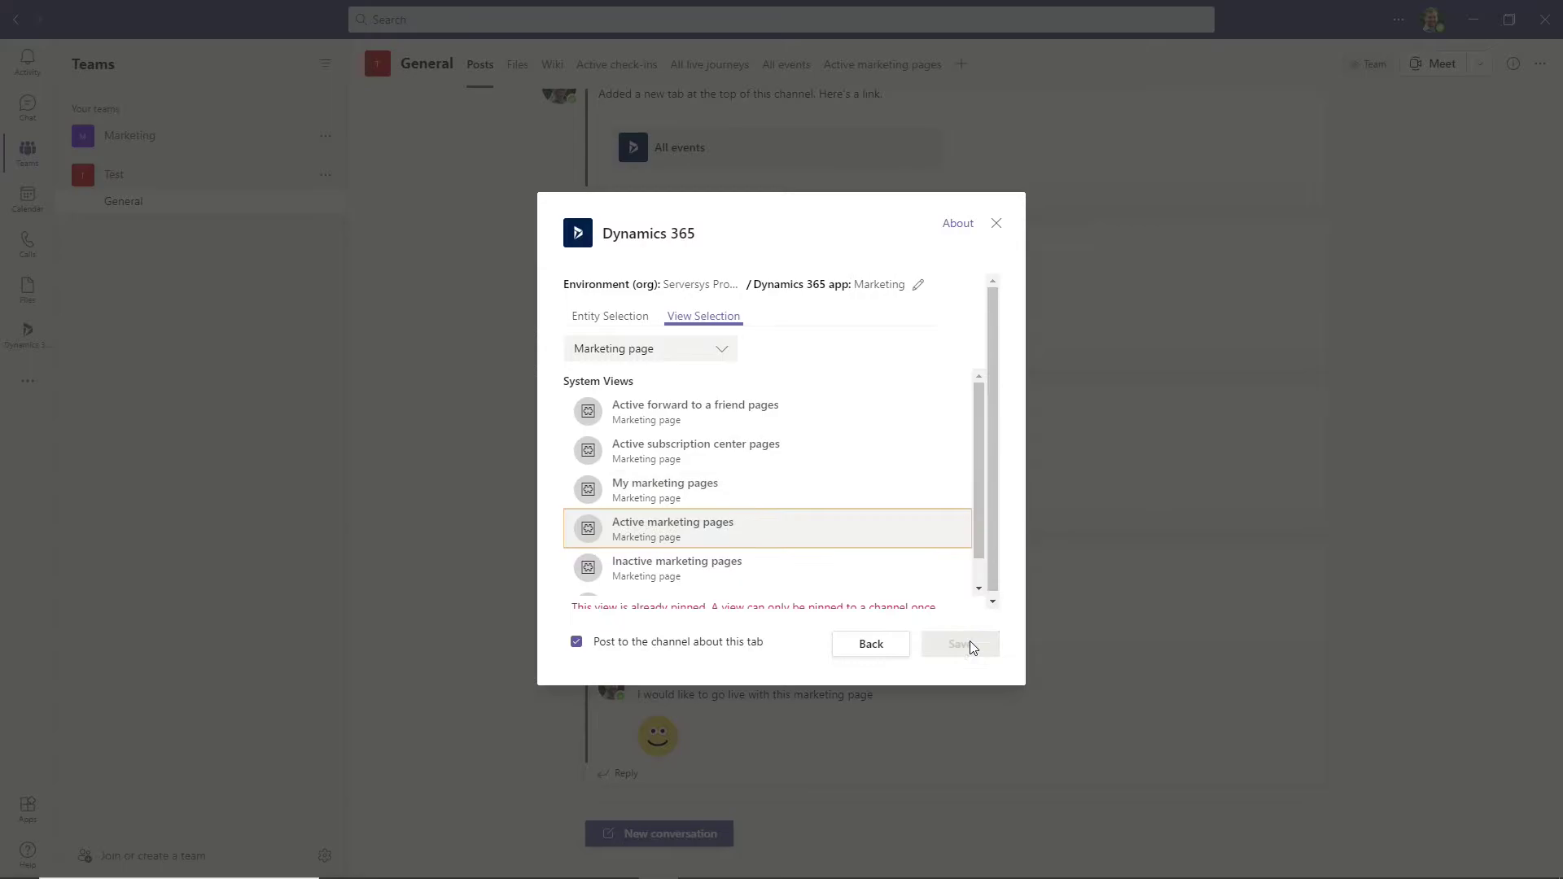
click(696, 503)
scroll(732, 512, down, 1)
click(687, 478)
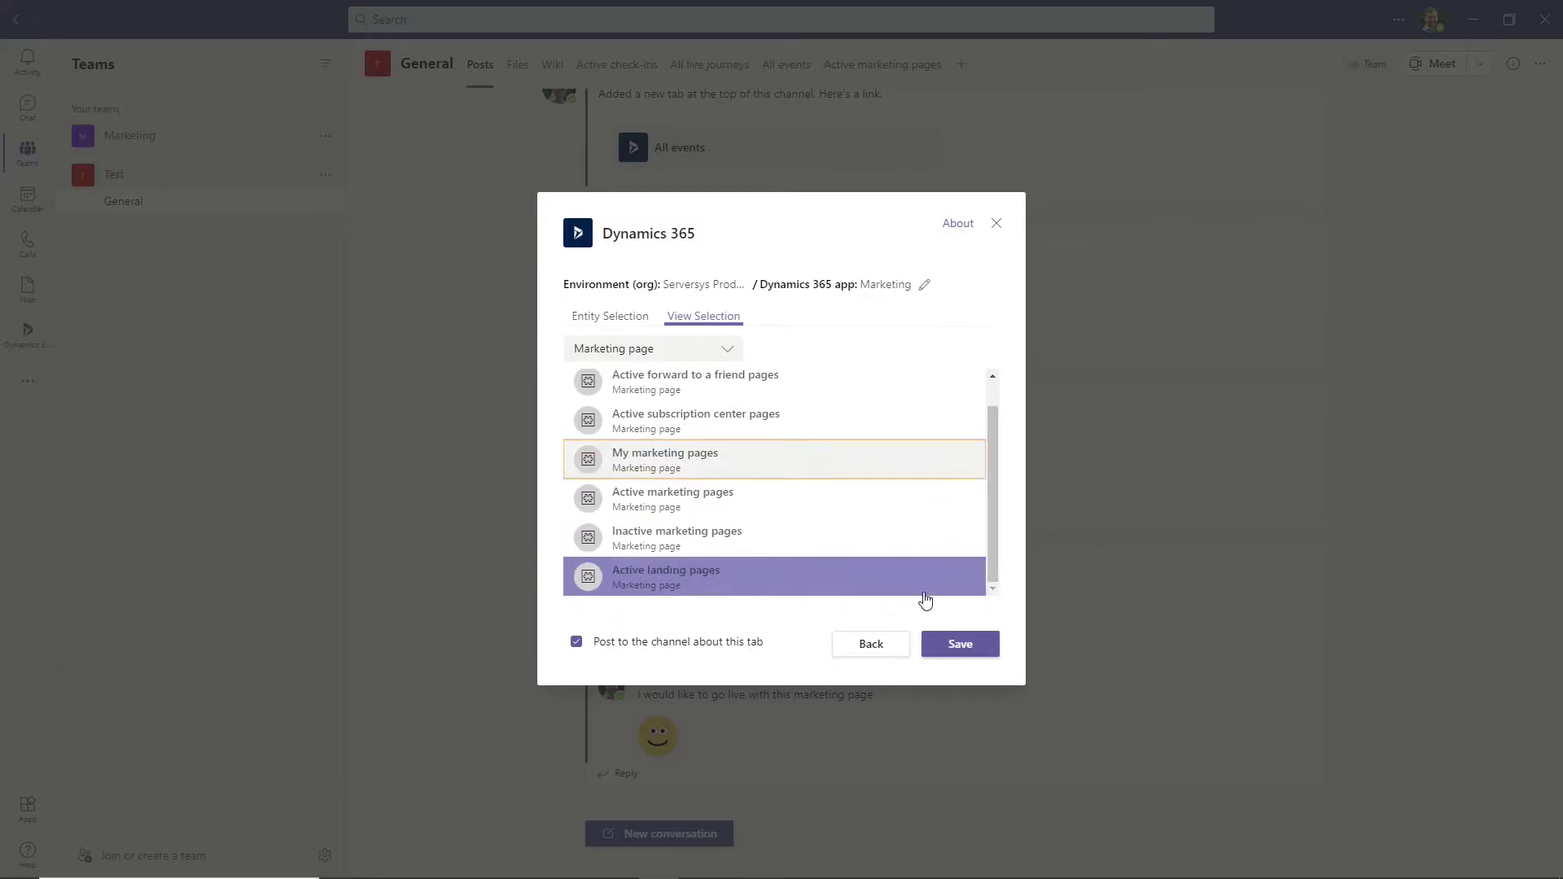
click(971, 647)
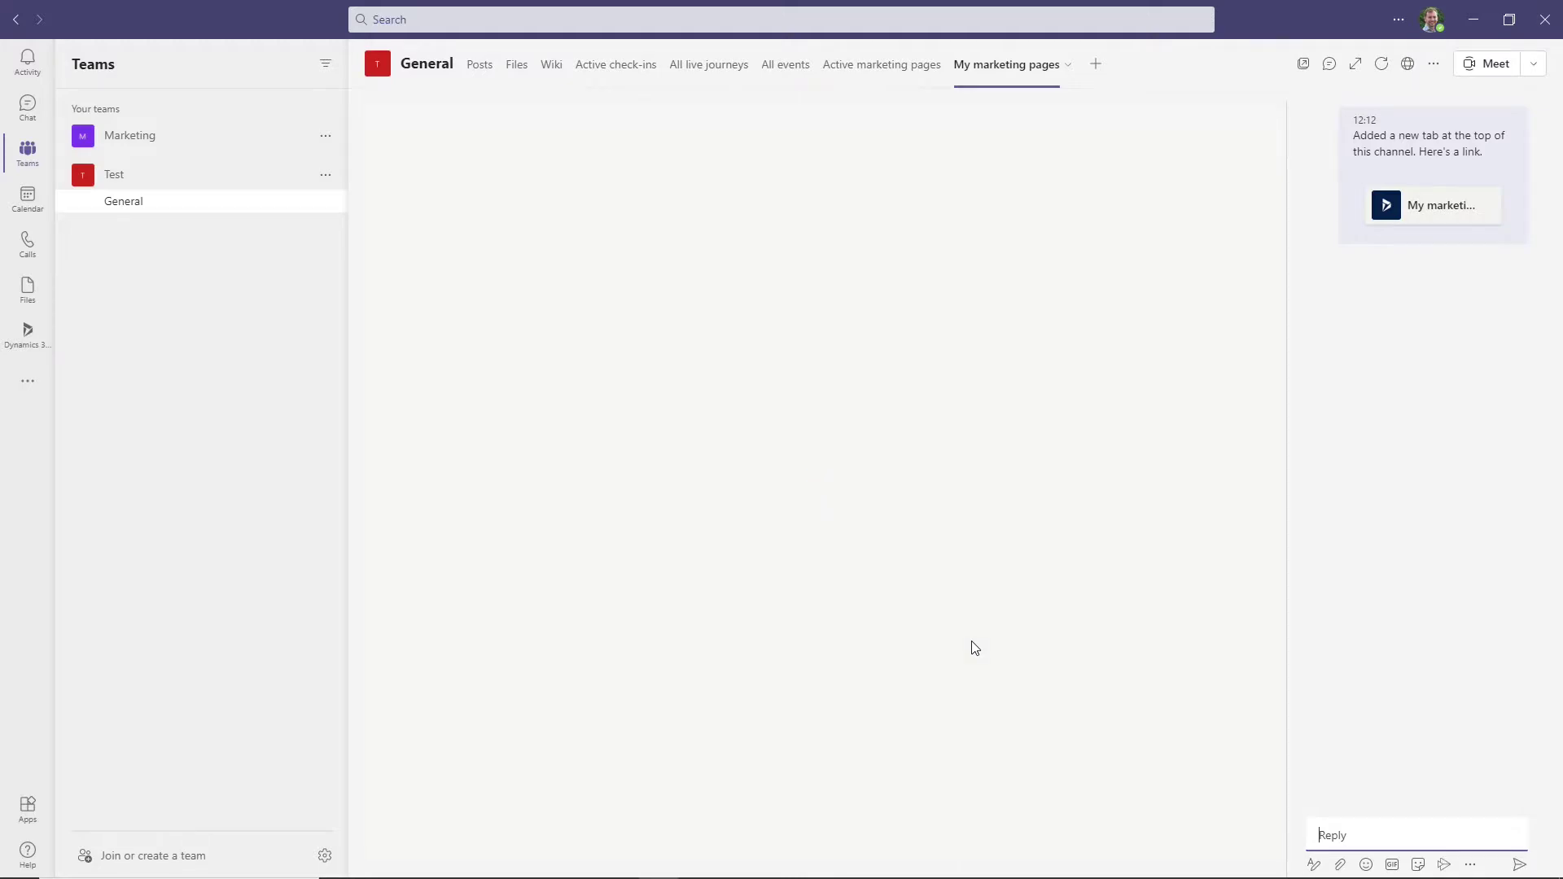
Step: Post 'I would like this new page to go live' in the tab conversation, then a :) smiley
click(1379, 826)
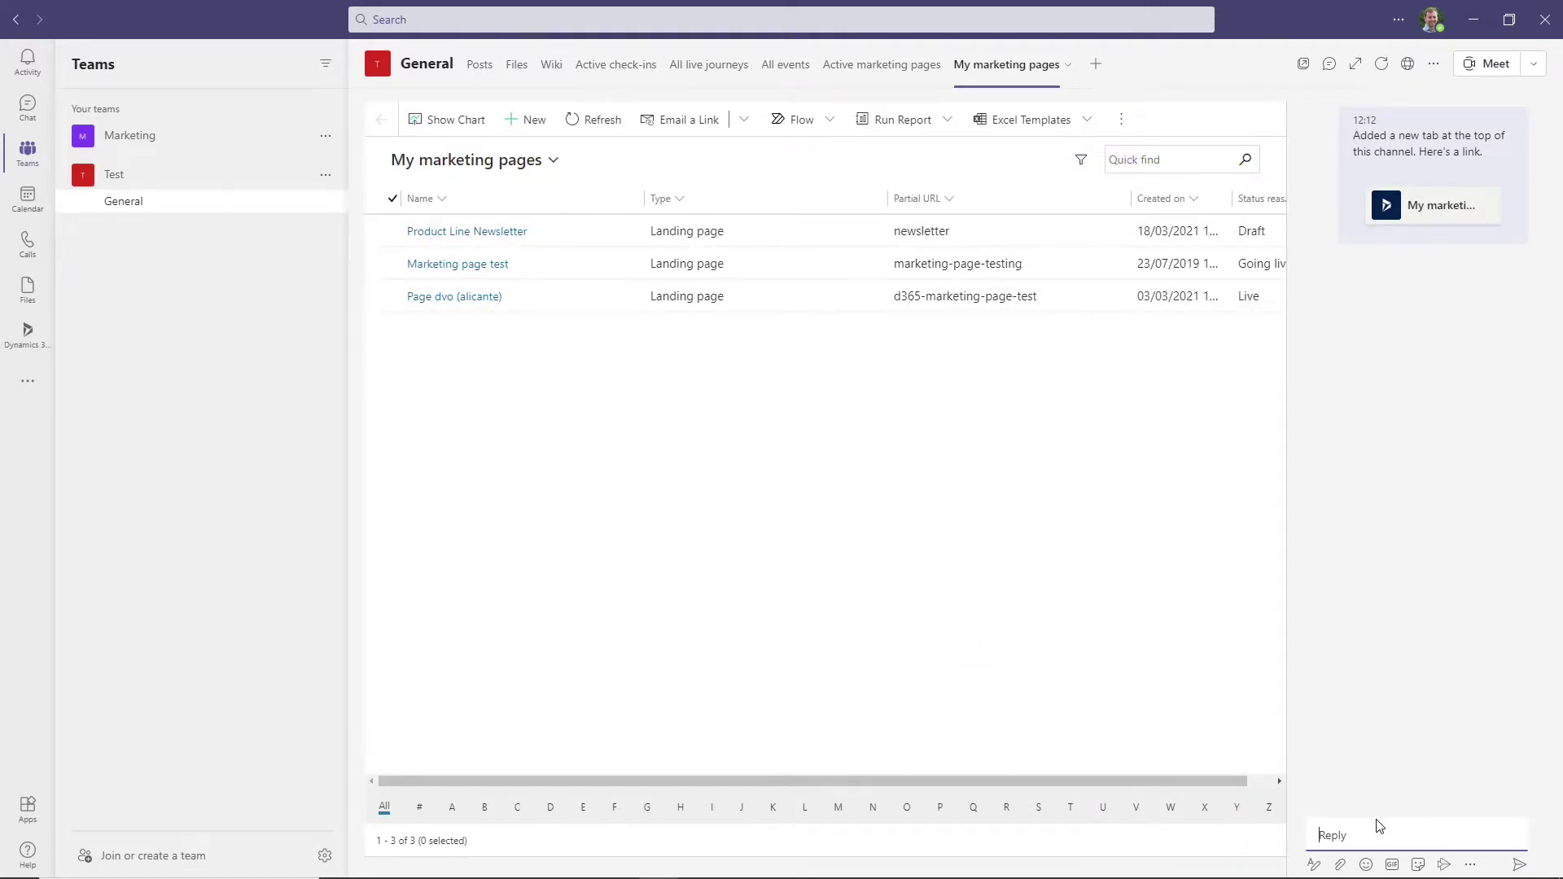
text(I would like this new page to go live)
key(Return)
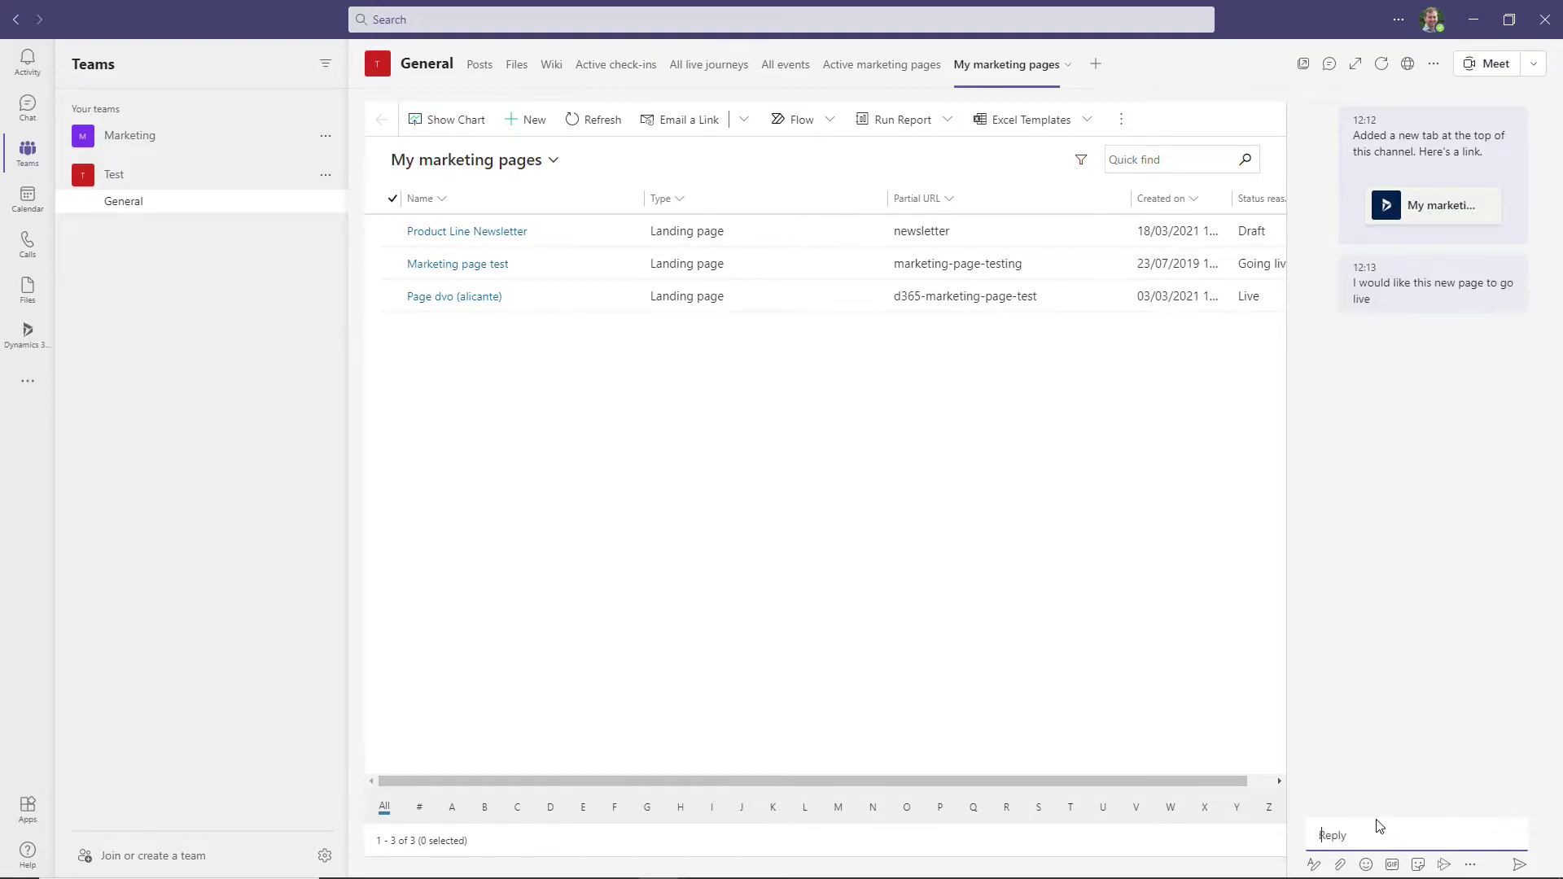
text(:))
key(Return)
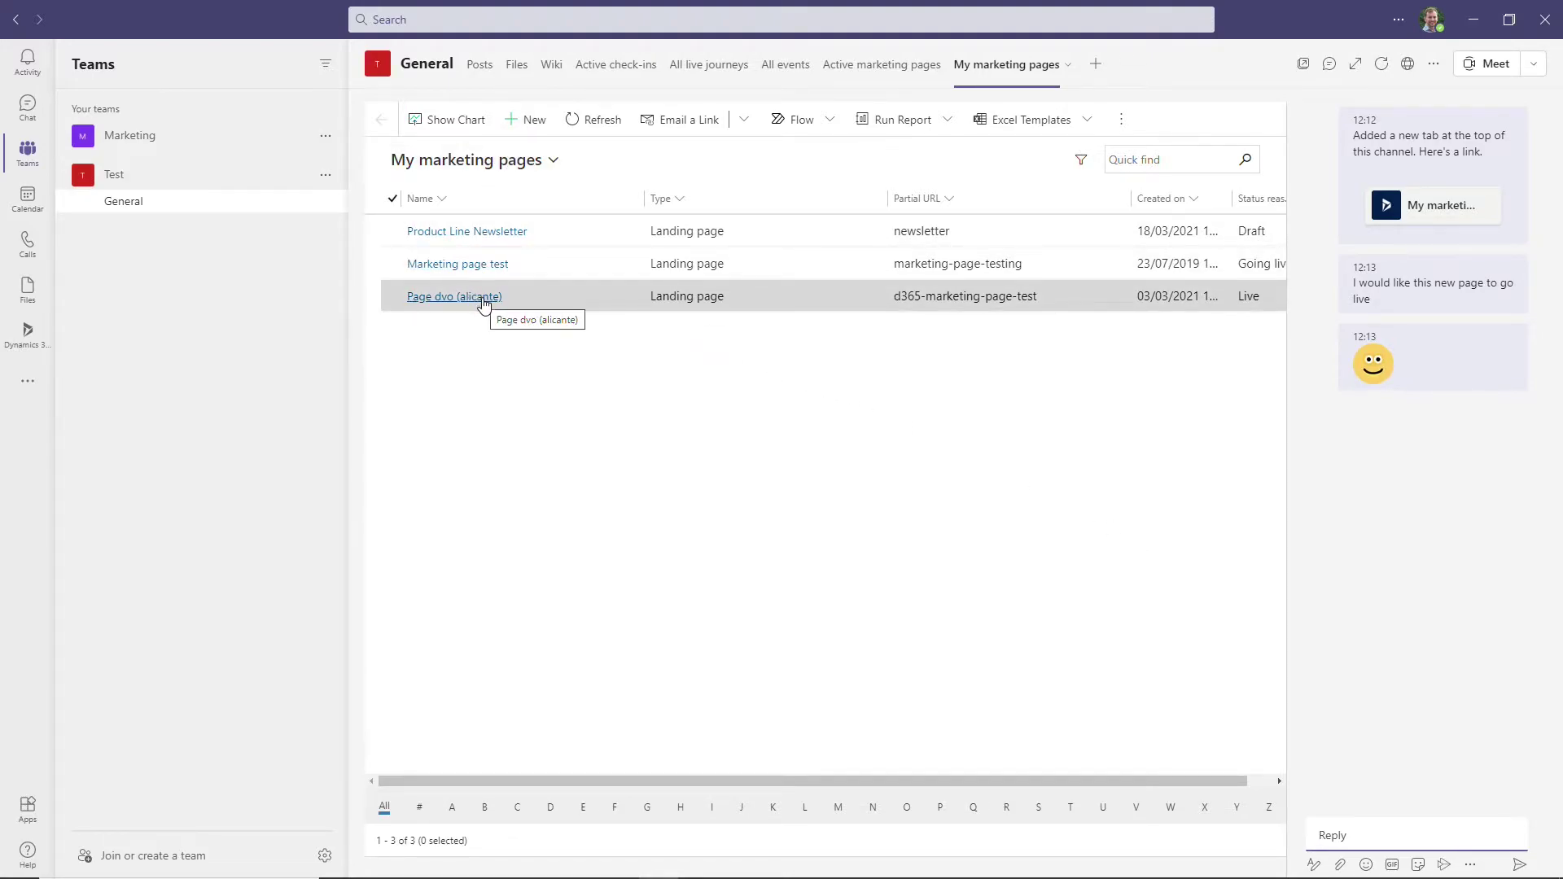
Step: Open the Marketing page test record from the list in the tab
click(482, 298)
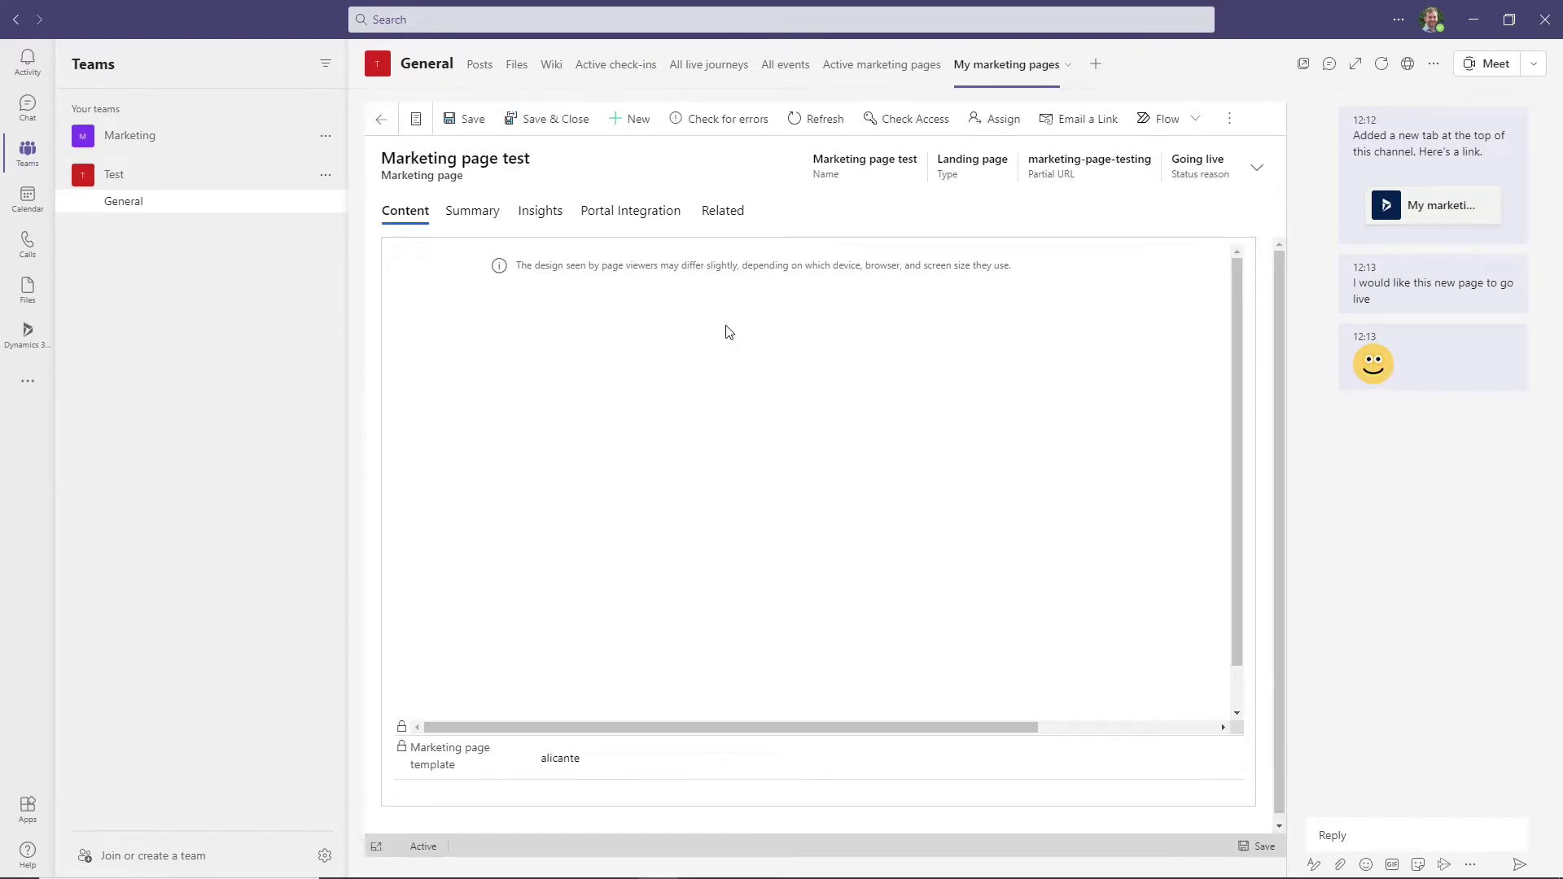
drag(1240, 320, 1209, 310)
drag(1017, 727, 1120, 727)
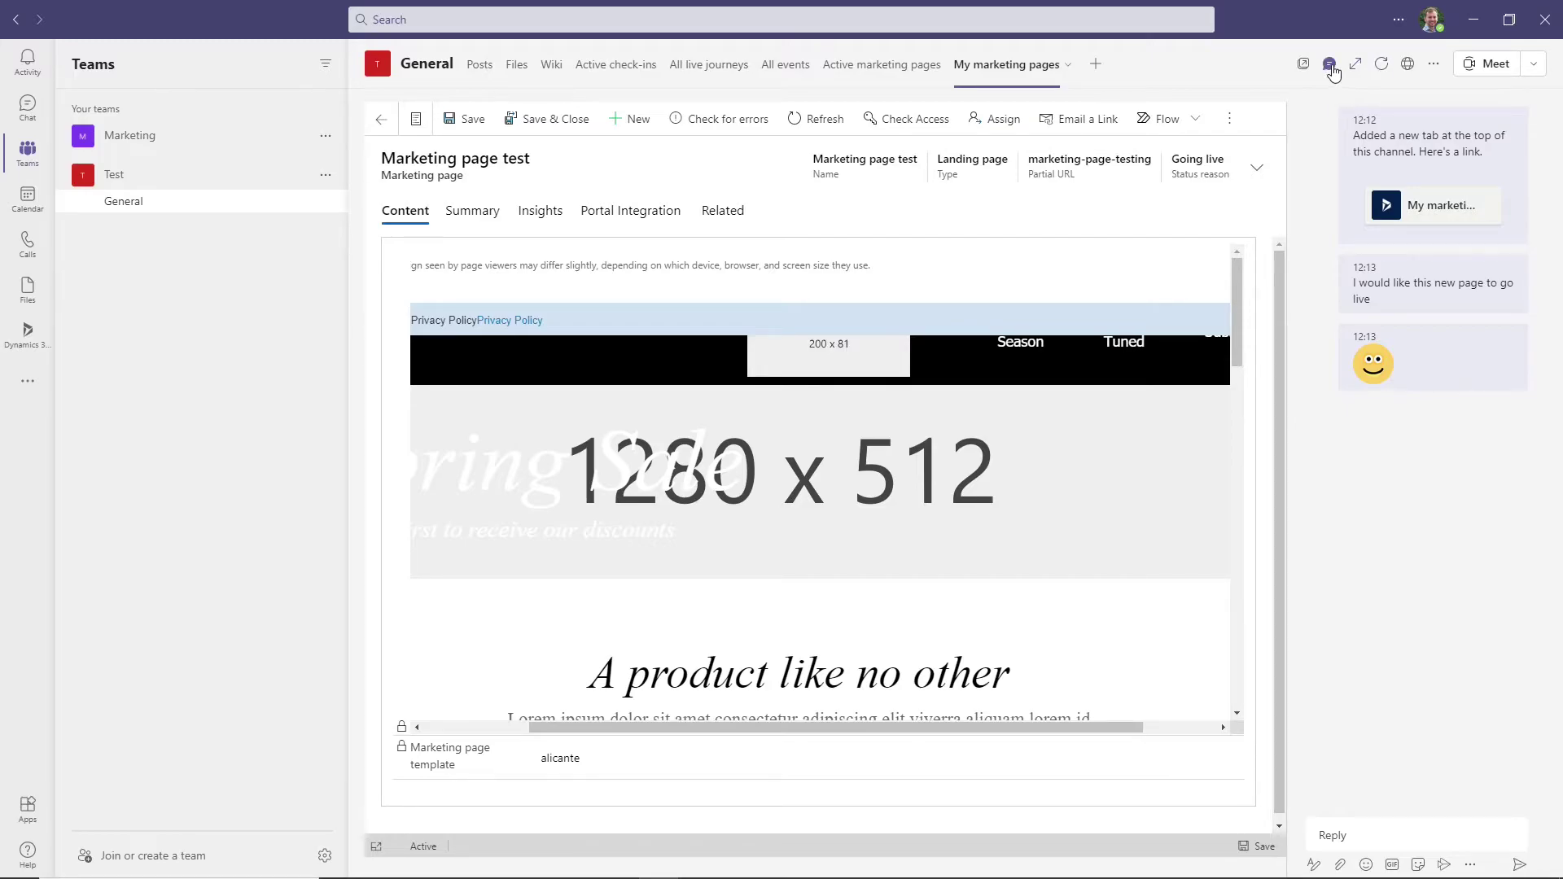
Step: Hide the conversation panel so the record's page design shows at full width
click(1330, 64)
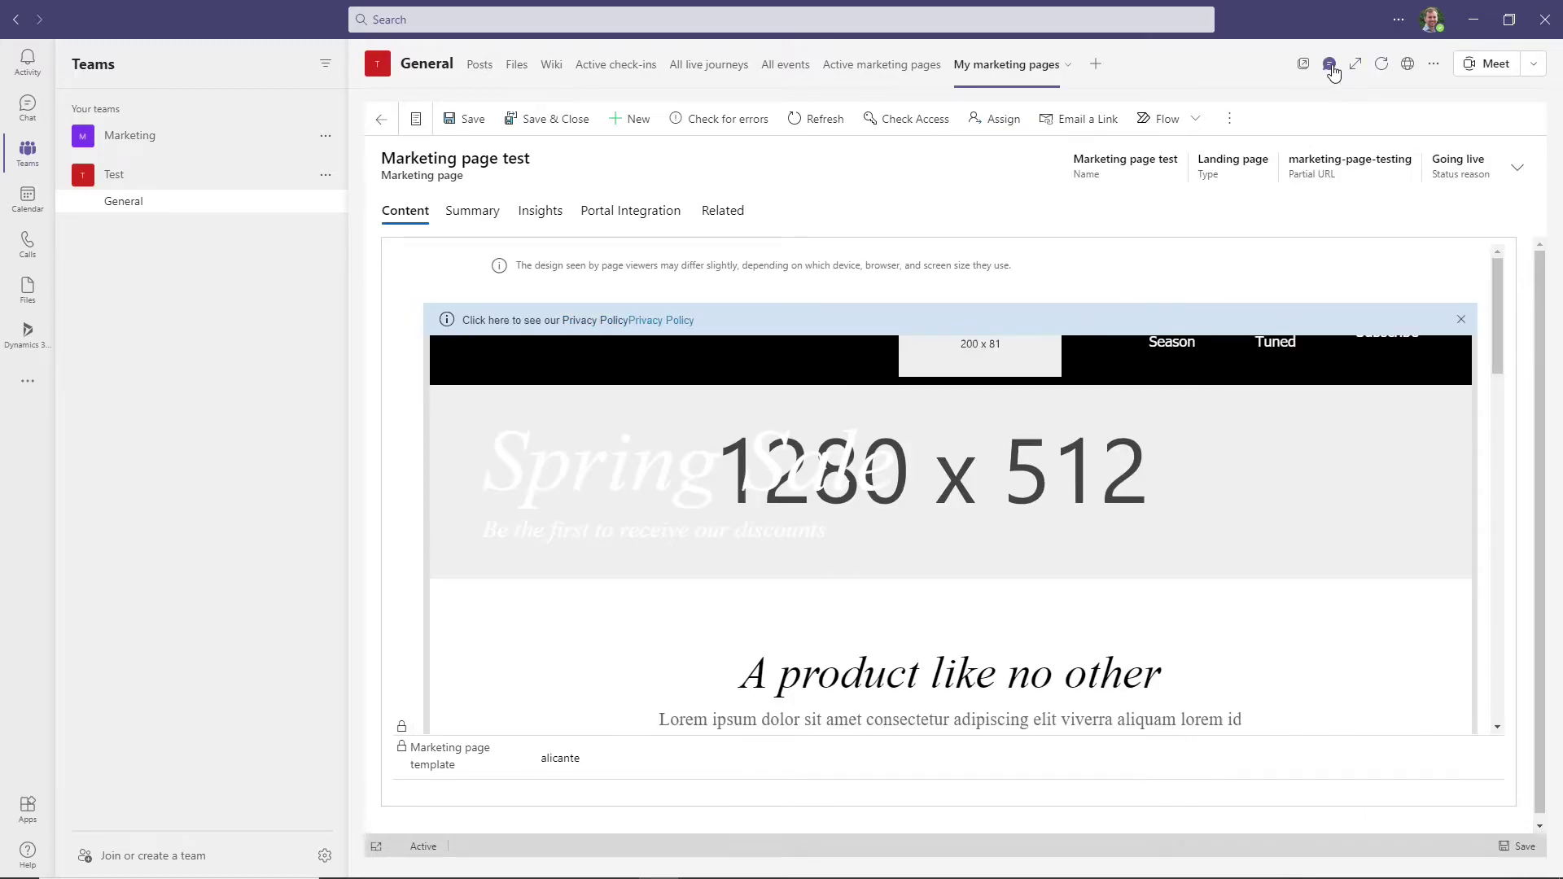
click(1330, 65)
click(1330, 65)
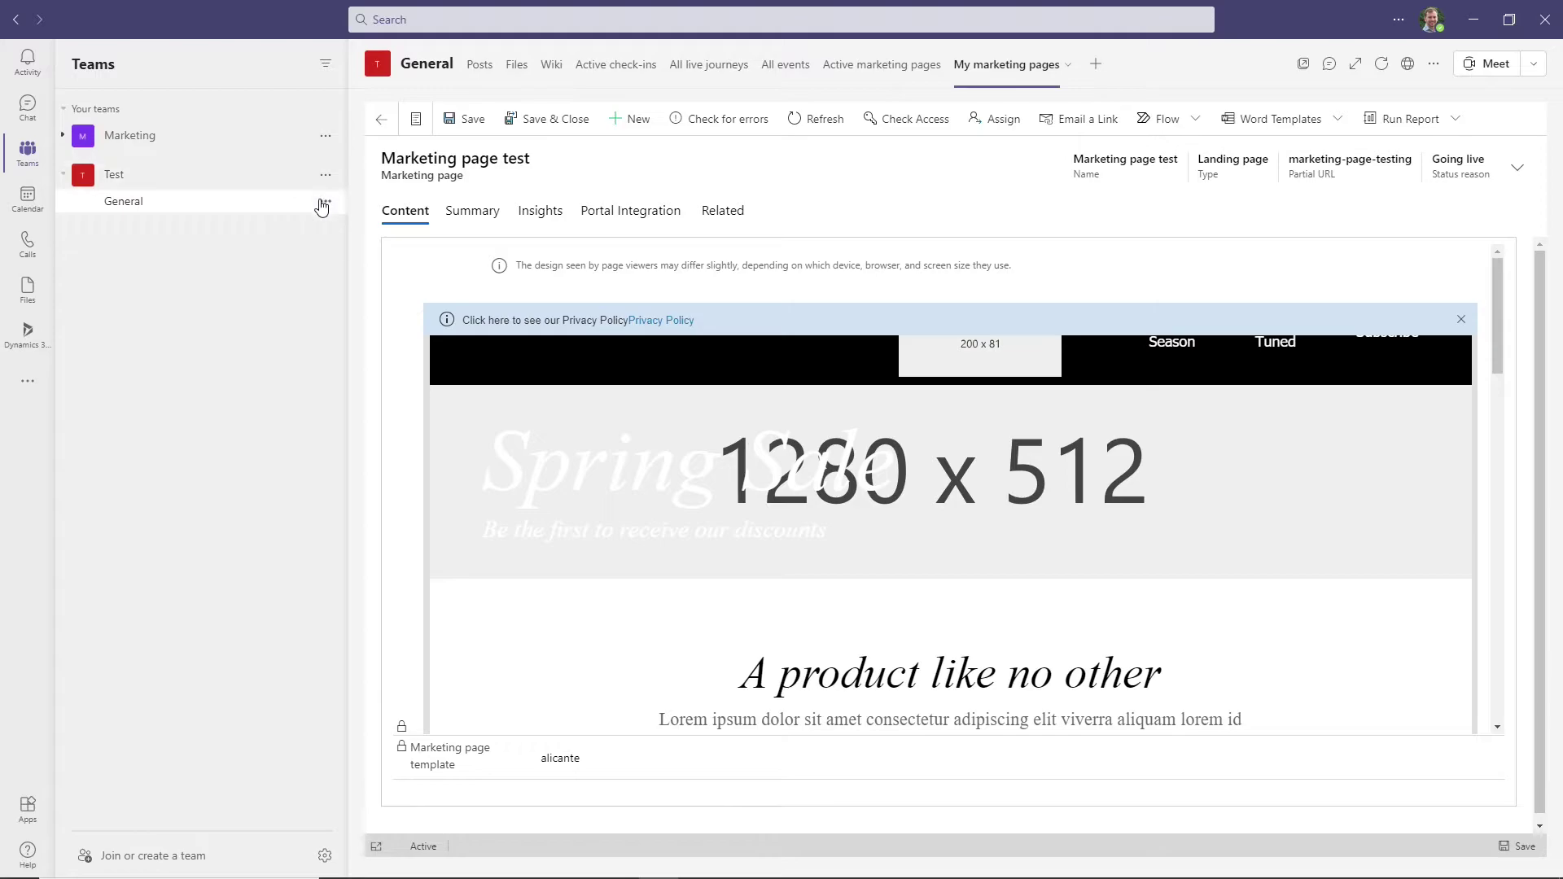
click(326, 202)
click(259, 263)
Step: Switch the General channel from the marketing page record to its All live journeys tab
click(728, 73)
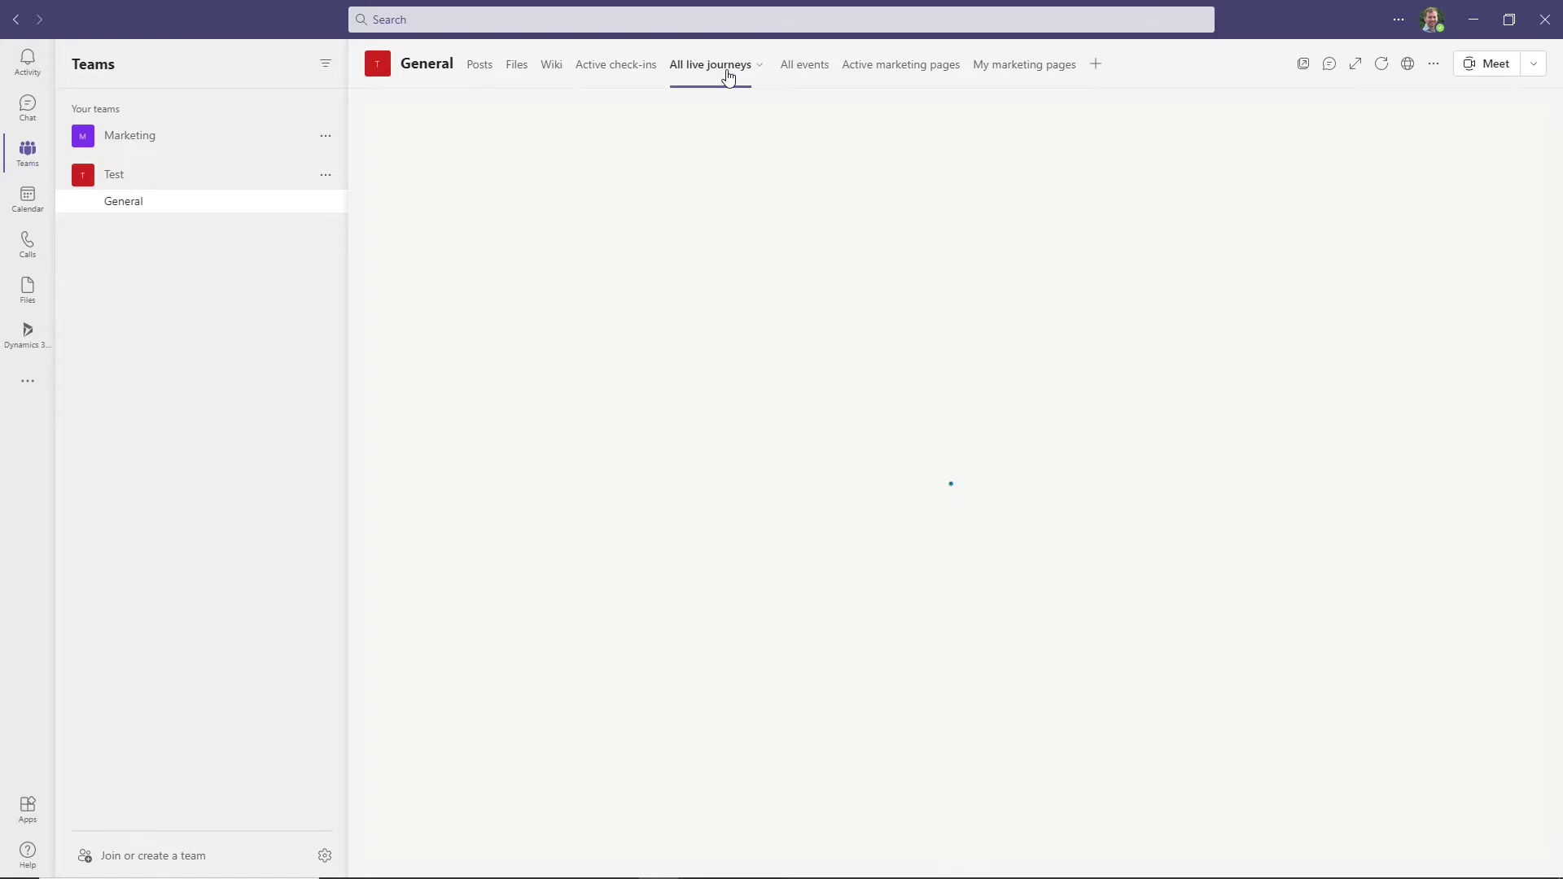